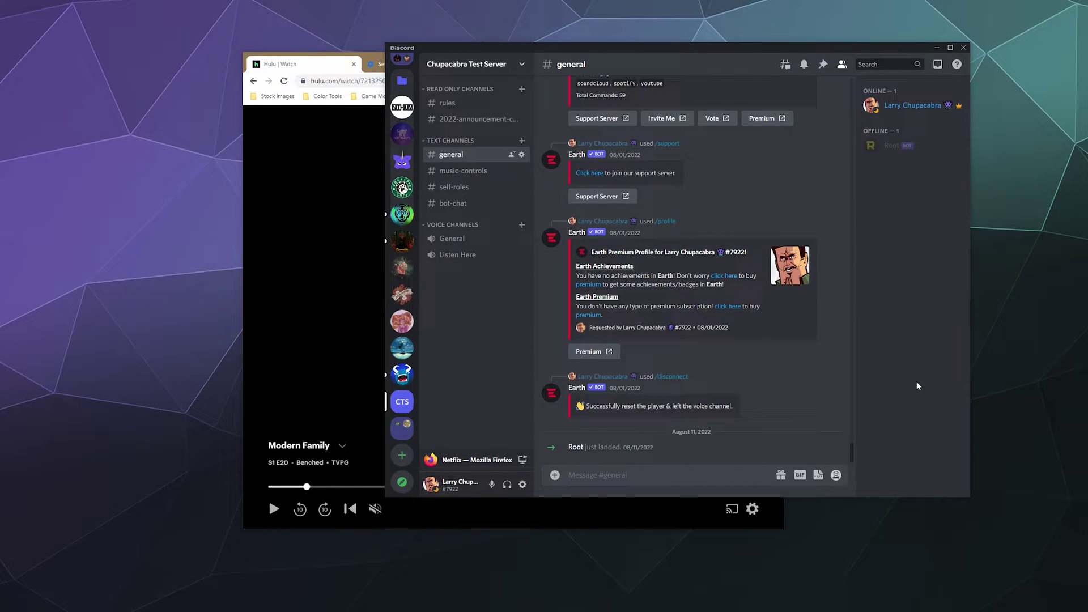
# Switch to the Chrome window with Hulu and play the Modern Family episode.
pyautogui.click(638, 522)
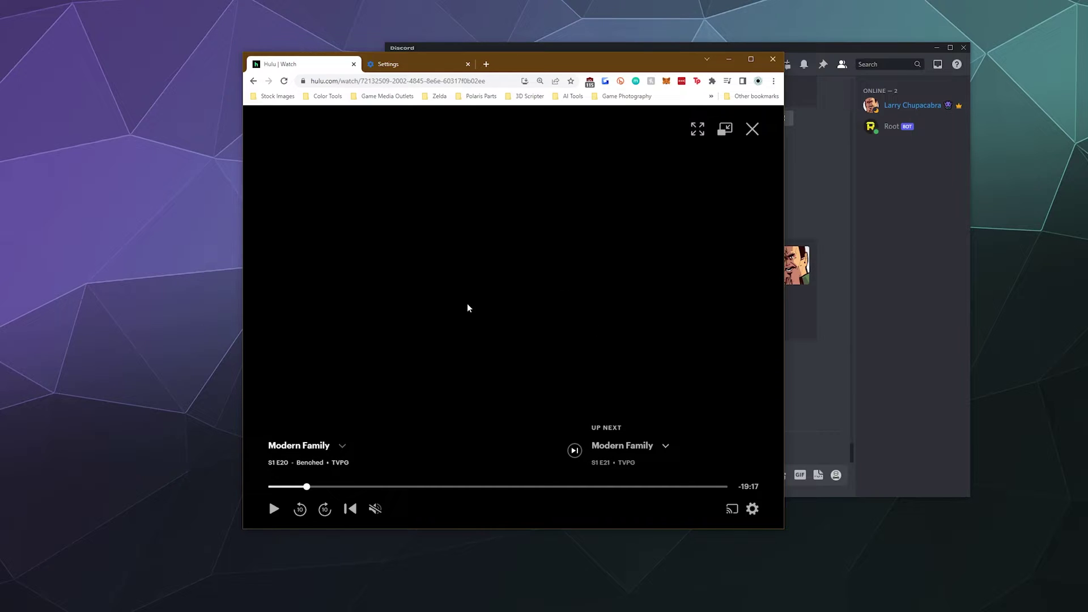
pyautogui.click(274, 509)
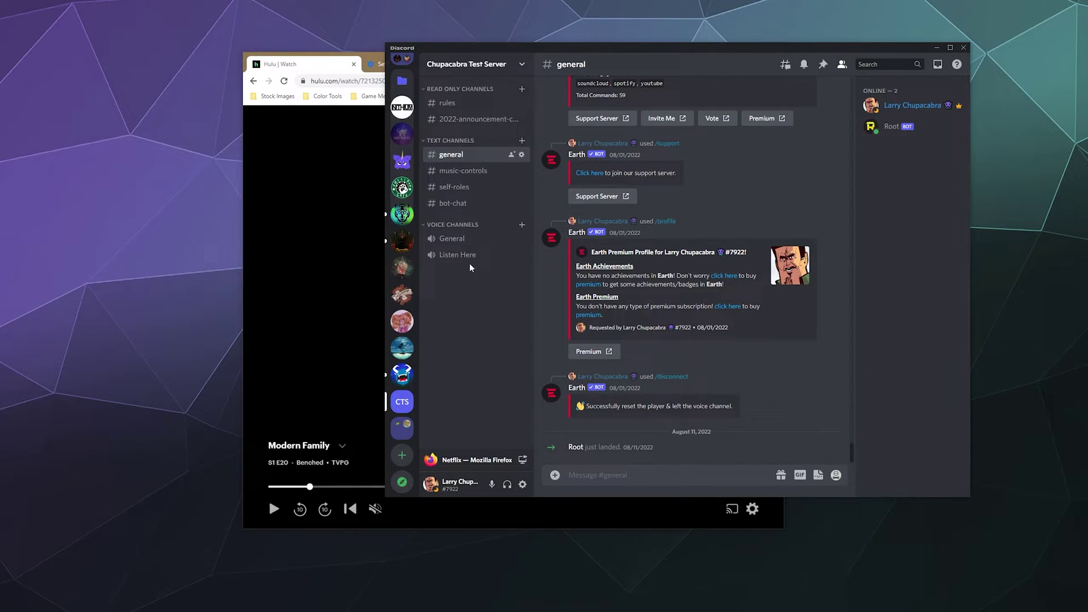
# Join the General voice channel in Discord and start streaming the "Hulu | Watch" Chrome window.
pyautogui.click(452, 238)
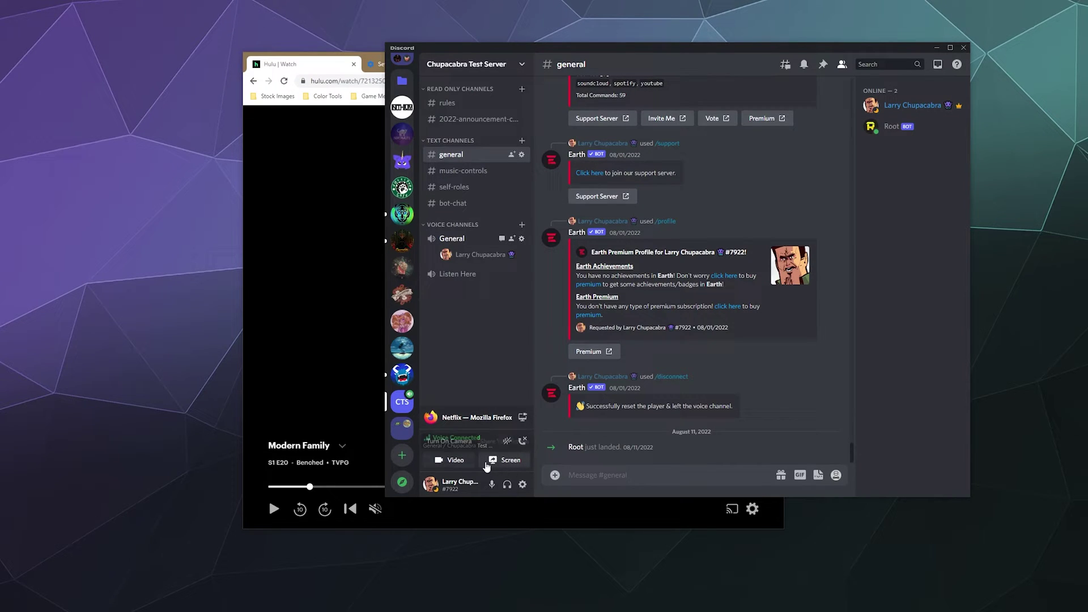
pyautogui.click(518, 464)
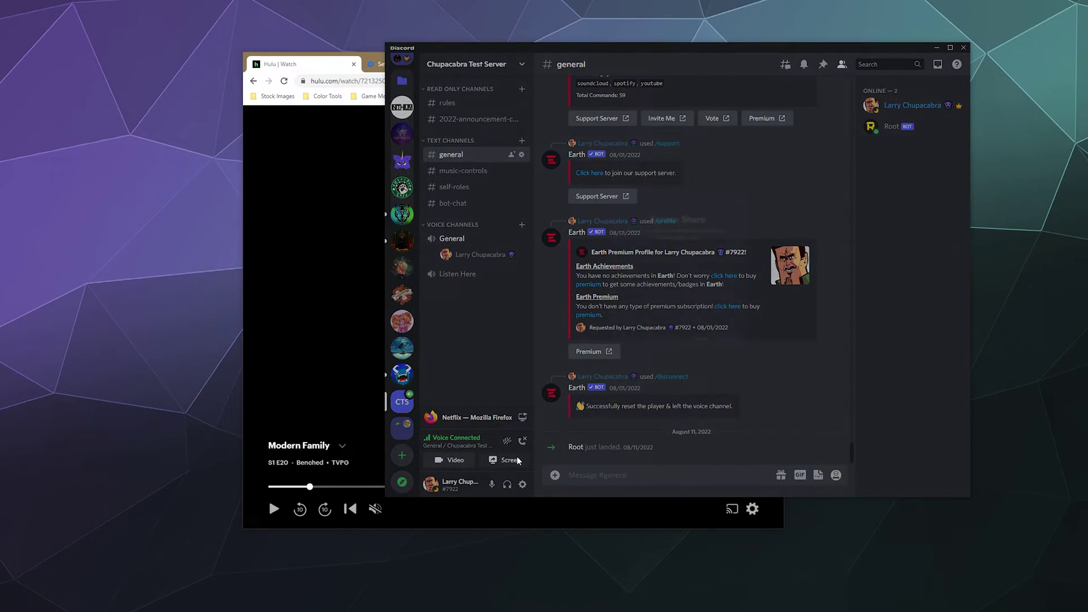
pyautogui.click(721, 260)
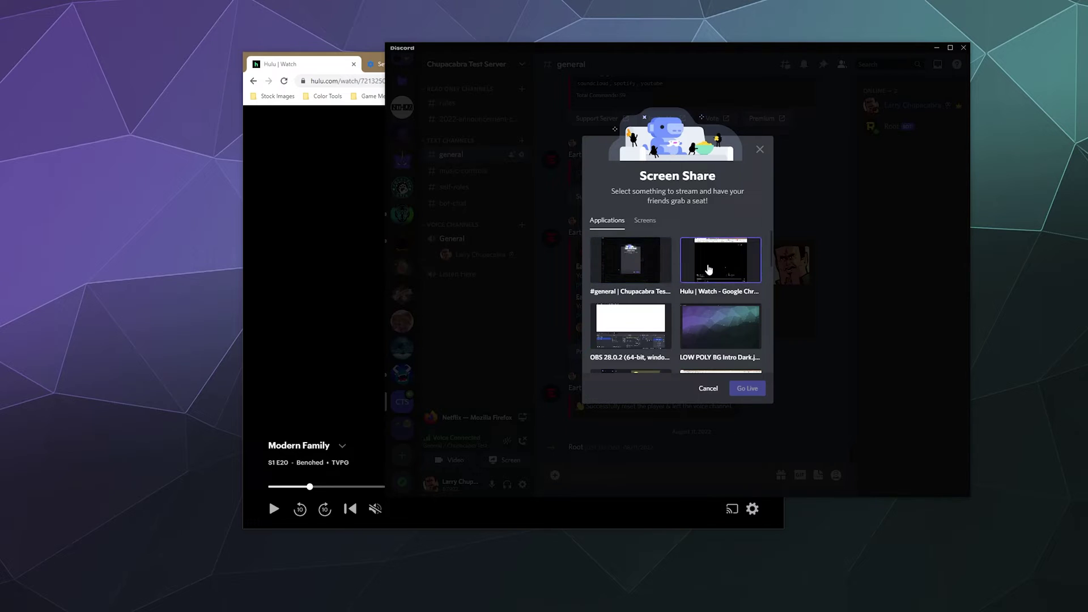
pyautogui.click(747, 388)
pyautogui.click(748, 401)
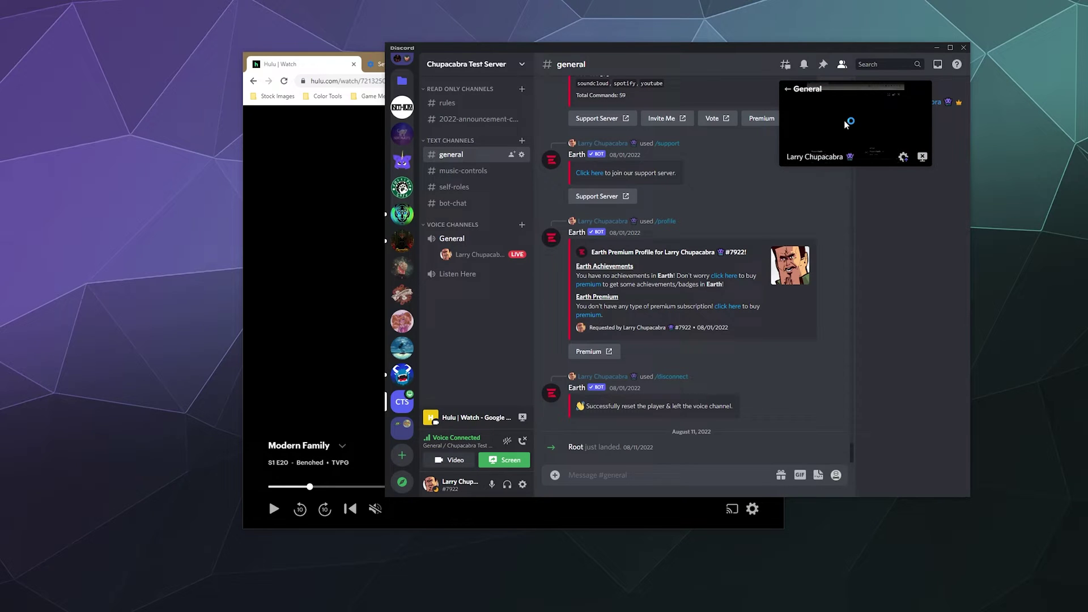
# Open the live stream view and play the Hulu episode in Chrome to check how the shared video appears in Discord.
pyautogui.click(847, 124)
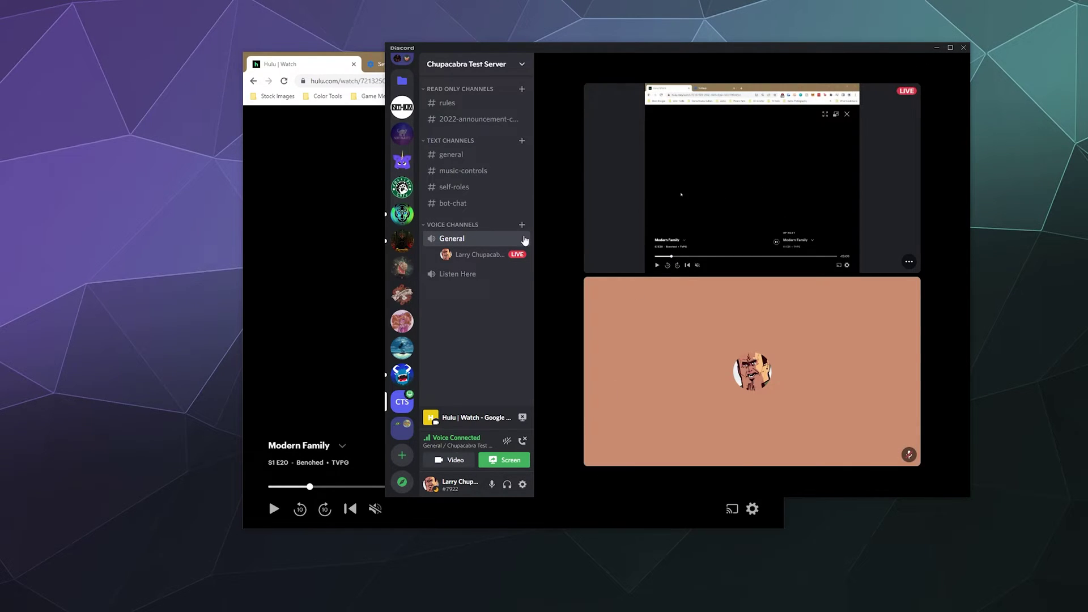
pyautogui.click(345, 309)
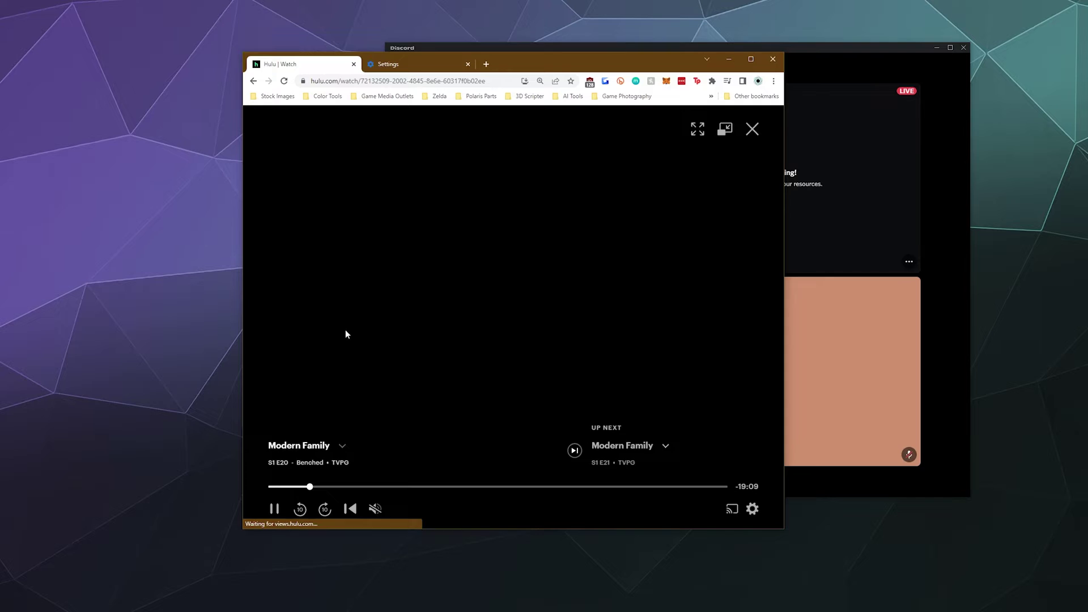
pyautogui.click(879, 211)
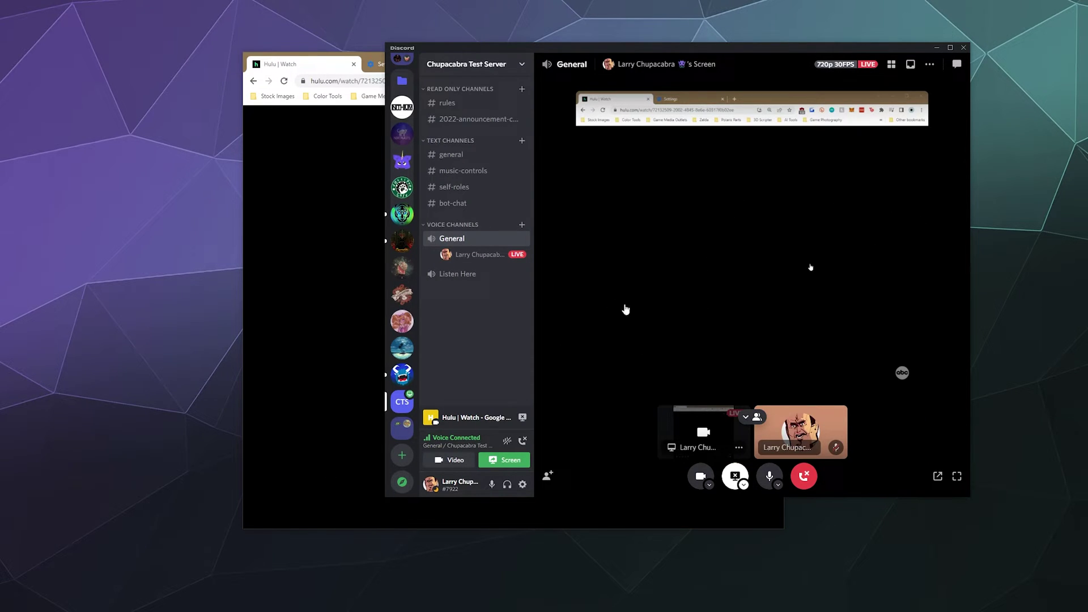
pyautogui.click(261, 298)
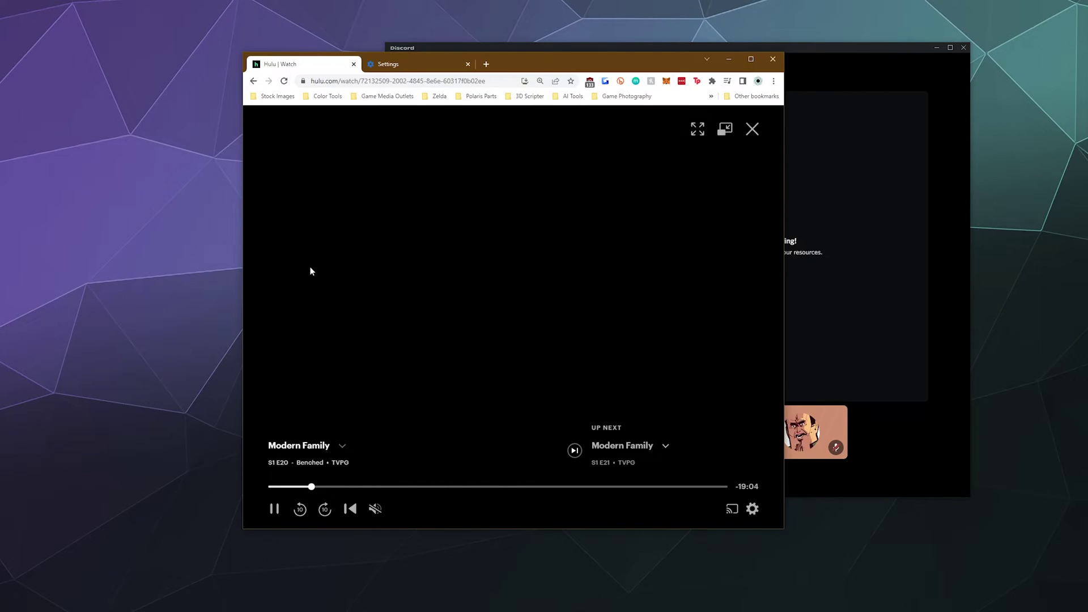
pyautogui.click(355, 333)
# Review the hardware acceleration options in Chrome's system settings and in Discord's Advanced settings.
pyautogui.click(404, 66)
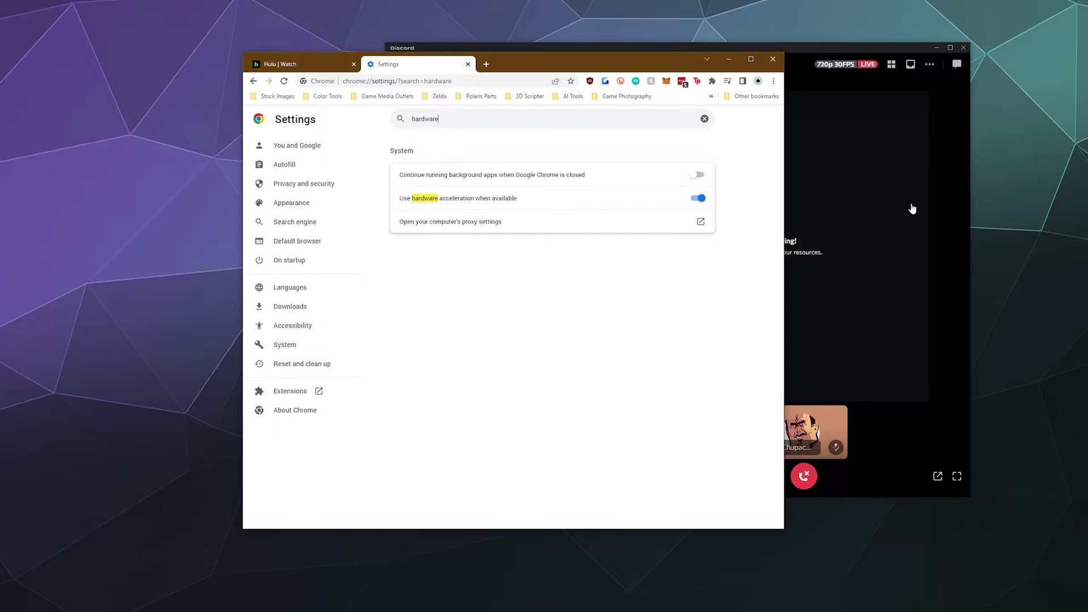
pyautogui.click(943, 215)
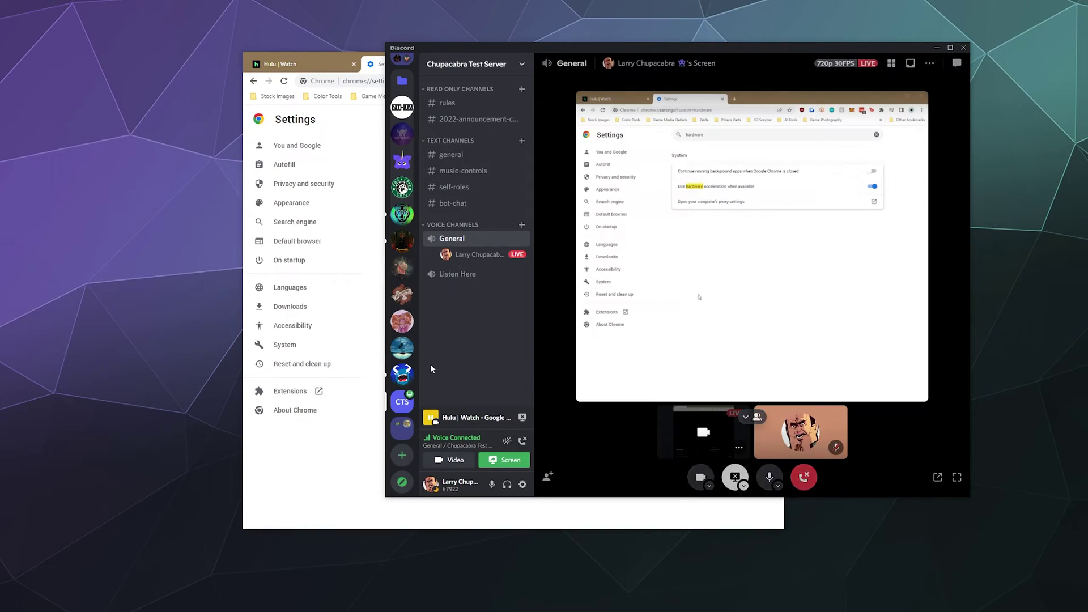
pyautogui.click(523, 485)
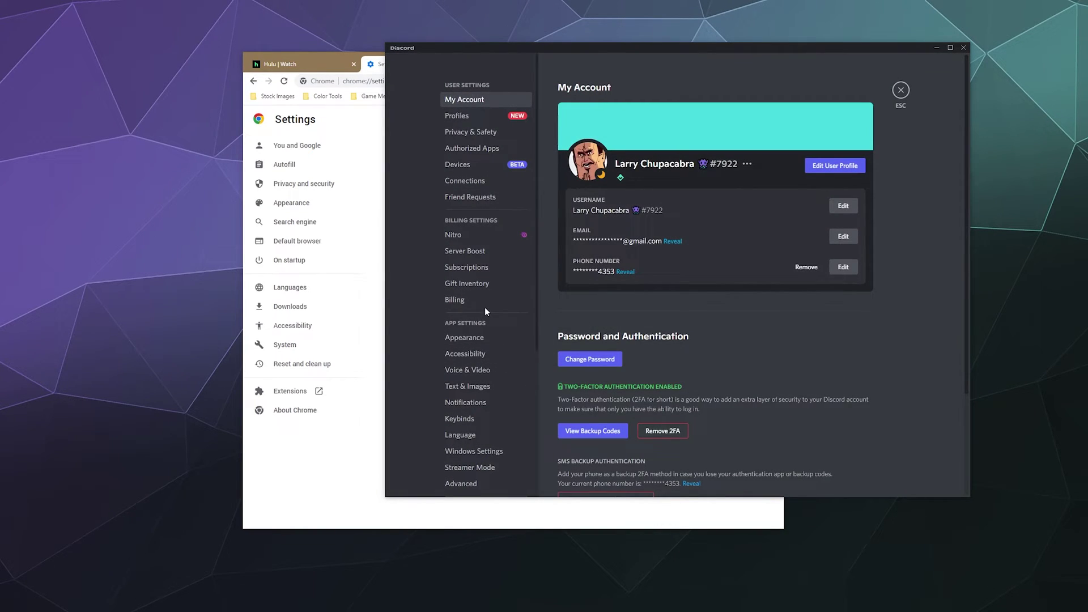
pyautogui.scroll(-5, 485, 308)
pyautogui.click(474, 268)
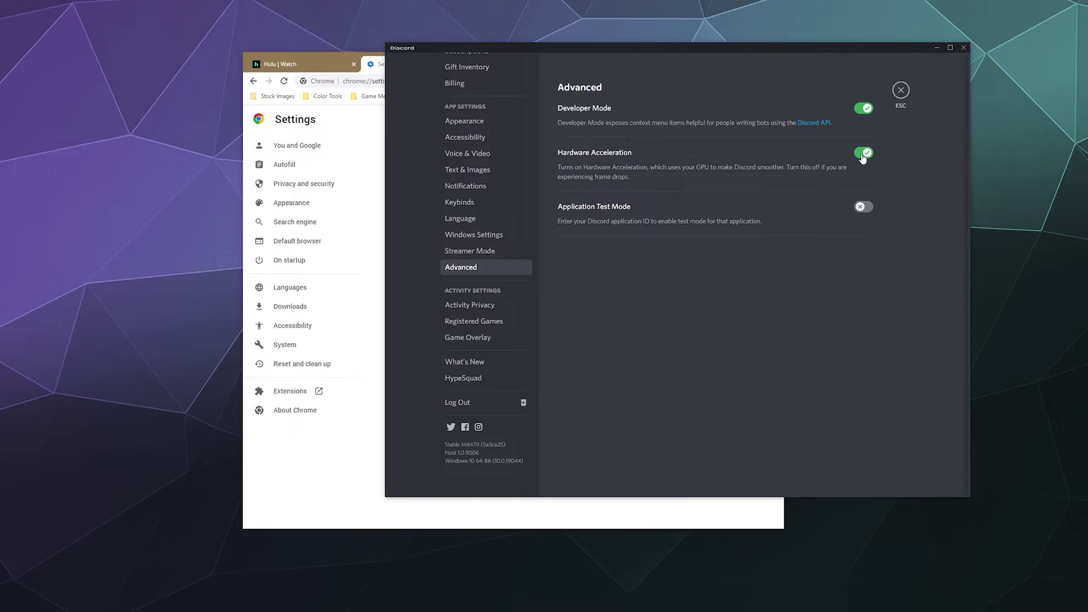
pyautogui.click(901, 91)
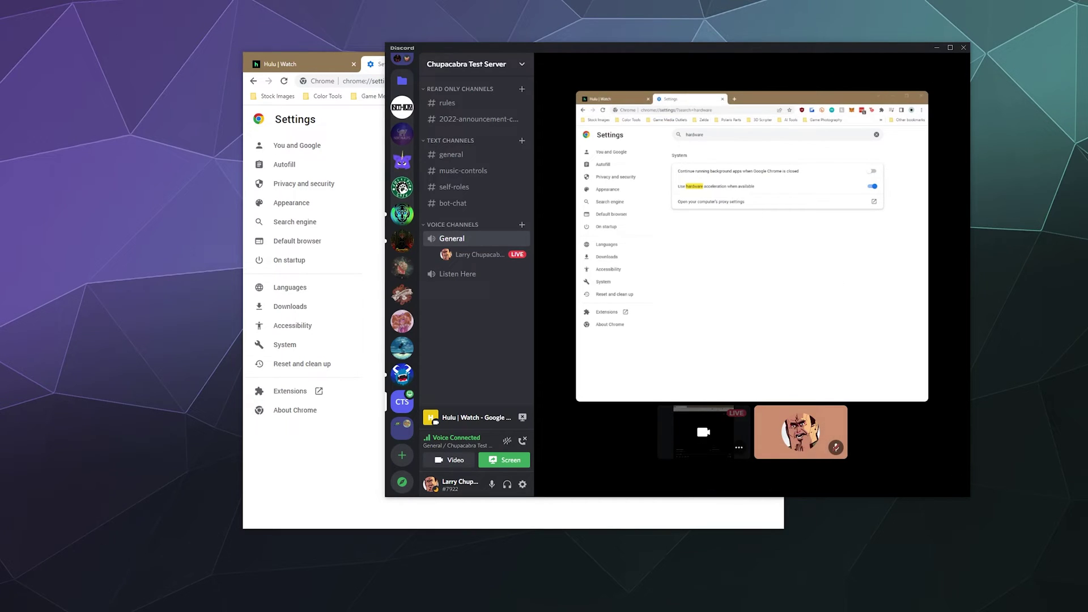
# Minimize the Chrome window and stop its Discord stream.
pyautogui.click(624, 519)
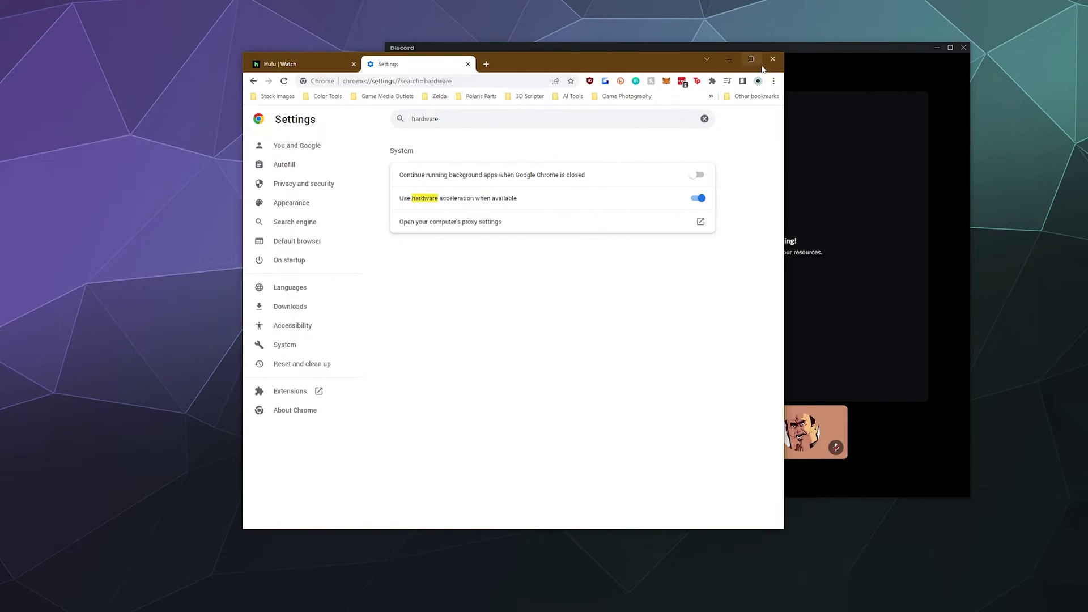
pyautogui.click(729, 59)
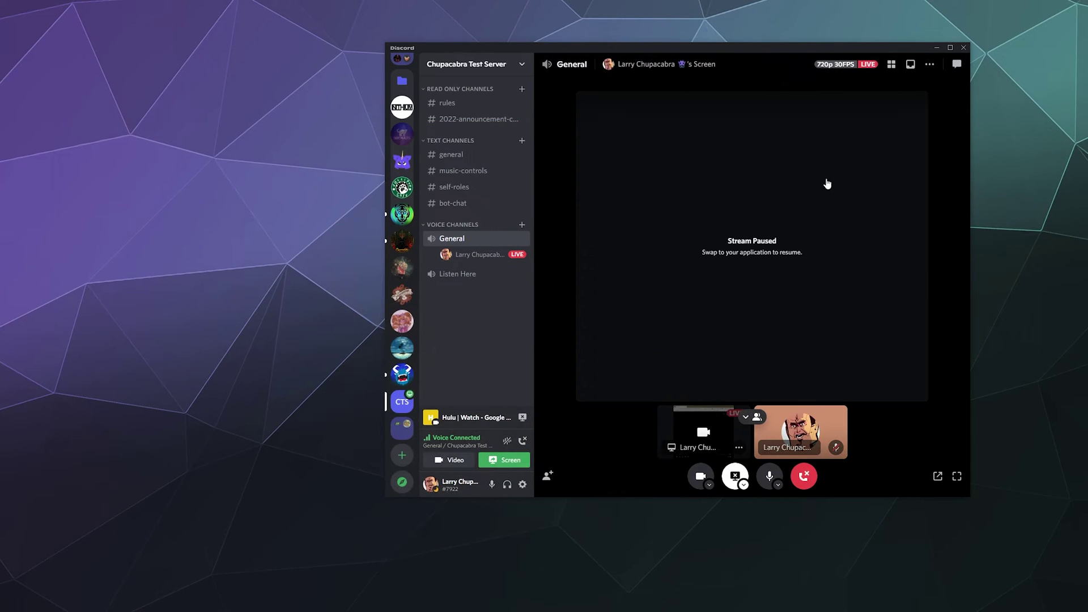
pyautogui.click(522, 417)
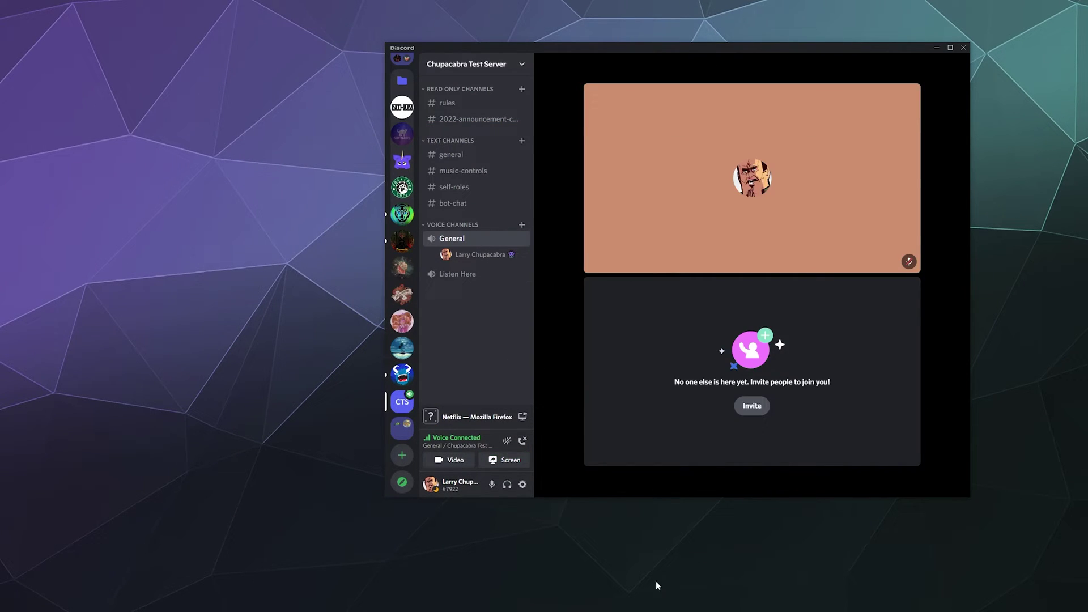
# Switch to Hulu in Firefox, open the Modern Family episode "Benched", mute it and pause playback.
pyautogui.hotkey('alt', 'Tab')
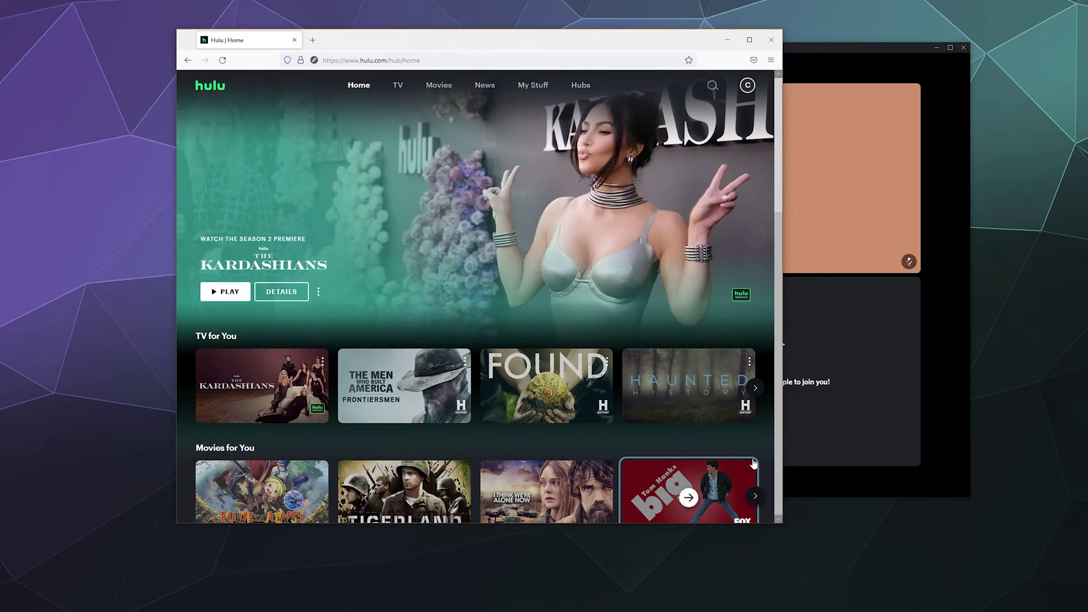
pyautogui.scroll(-4, 389, 353)
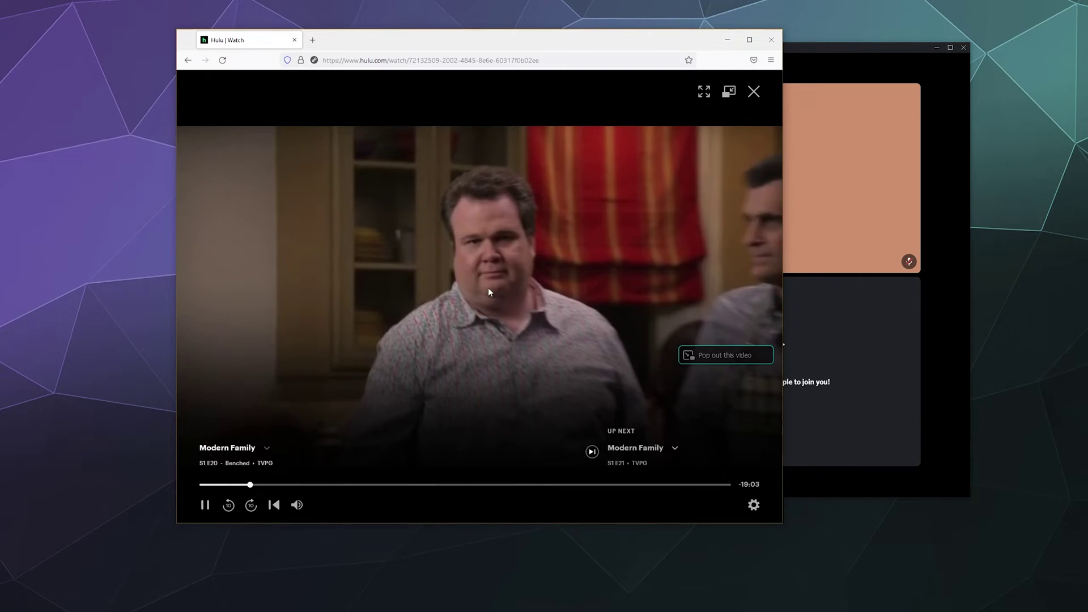
pyautogui.click(297, 505)
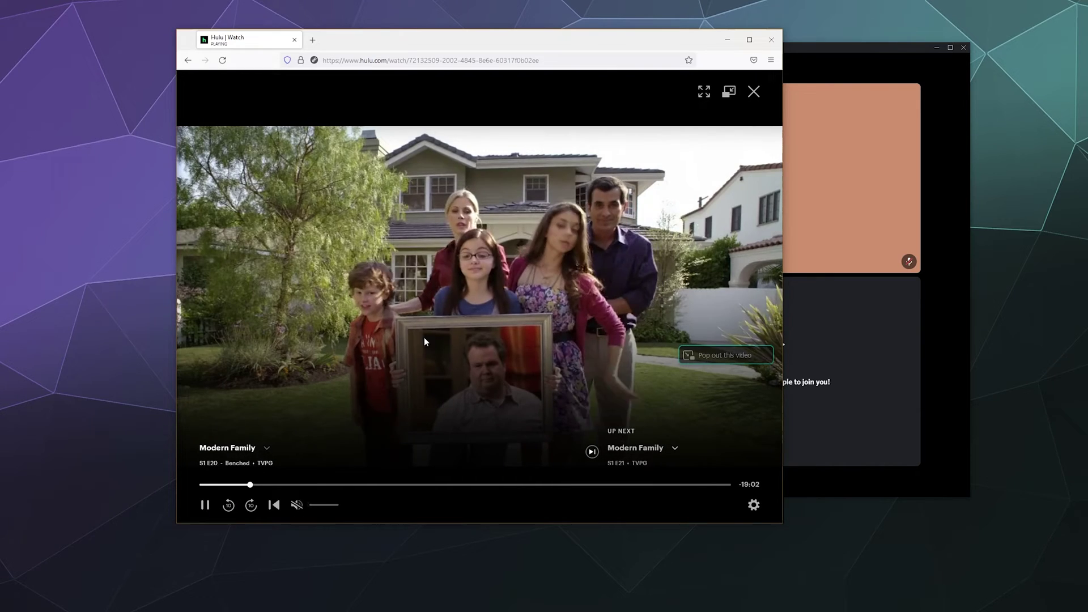
pyautogui.click(483, 293)
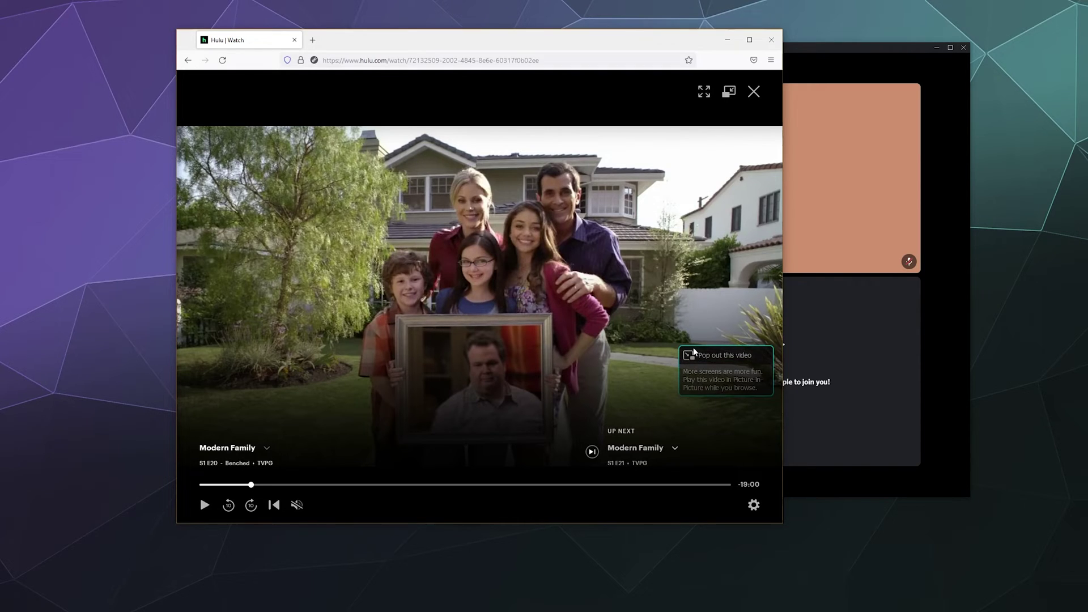
# Add "Netflix — Mozilla Firefox" to Discord's Registered Games, searching the list for "fire", and close the settings.
pyautogui.click(900, 331)
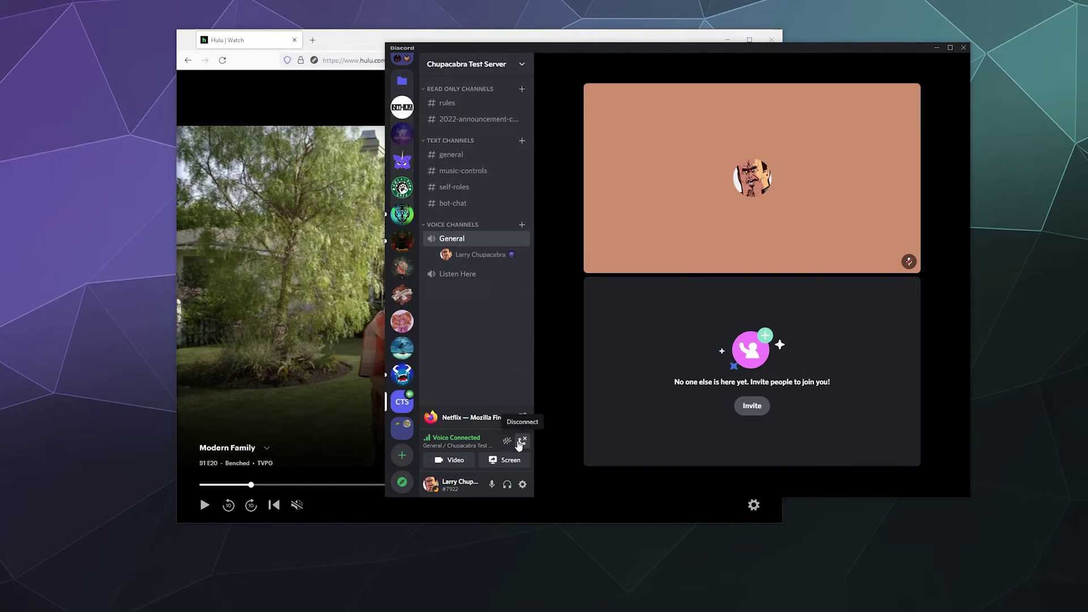
pyautogui.click(522, 484)
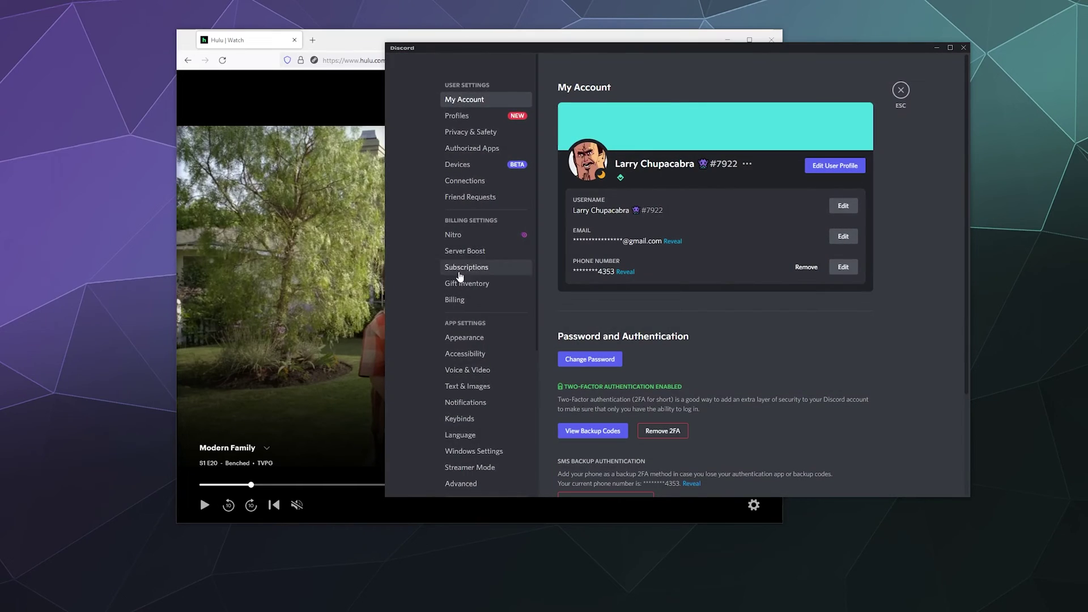
pyautogui.scroll(-4, 483, 323)
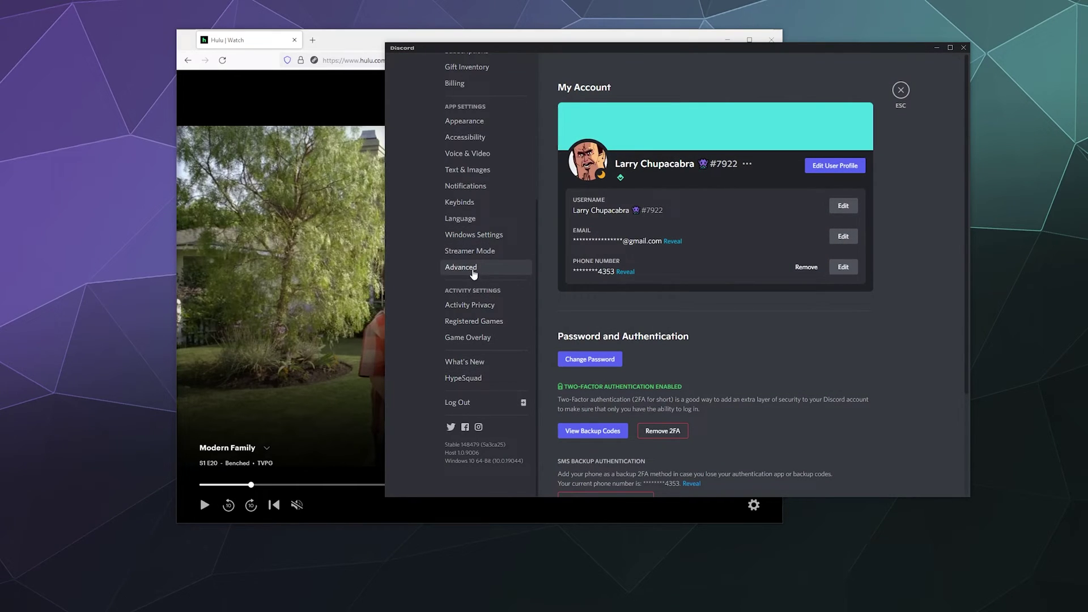
pyautogui.click(476, 306)
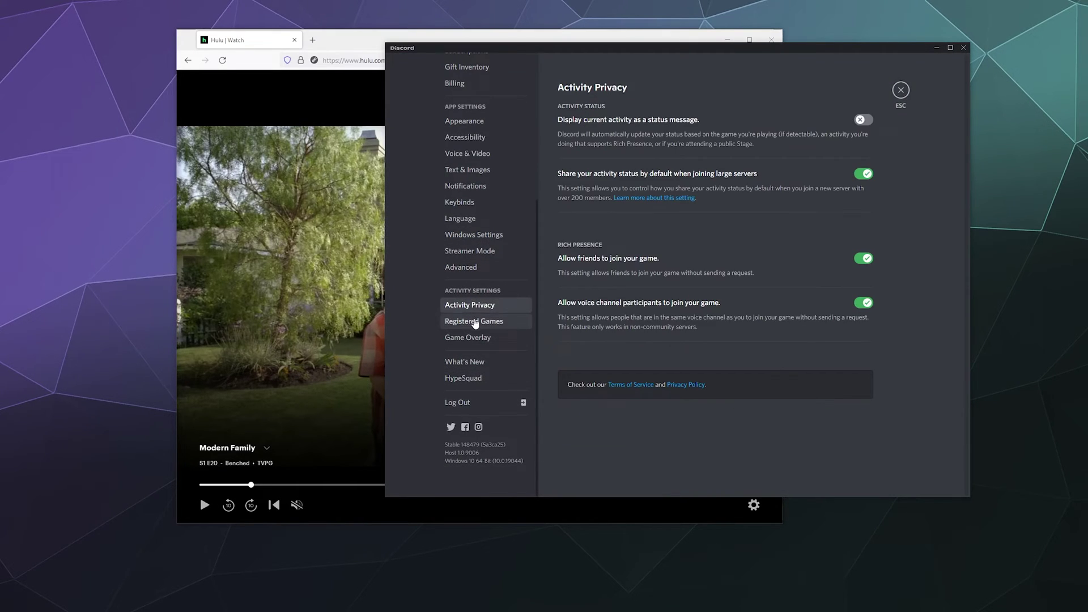
pyautogui.click(475, 322)
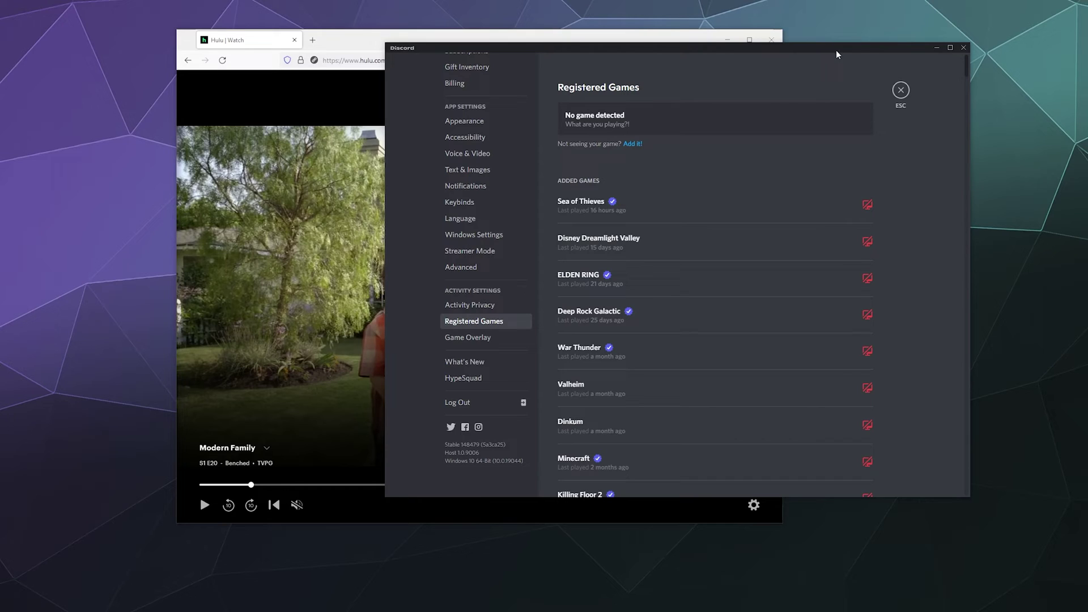
pyautogui.click(640, 145)
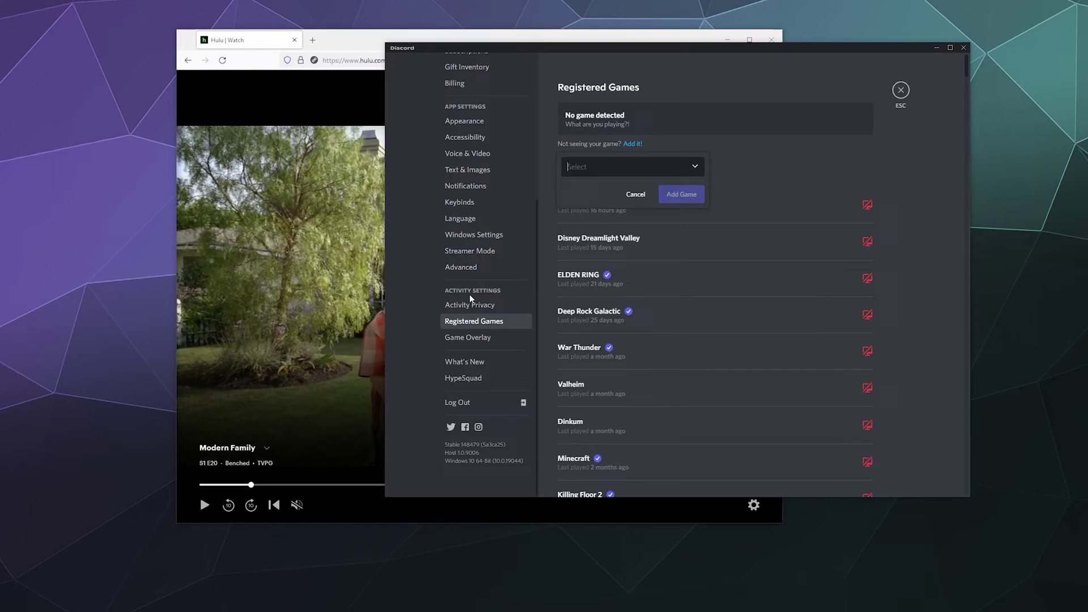
pyautogui.write('fire')
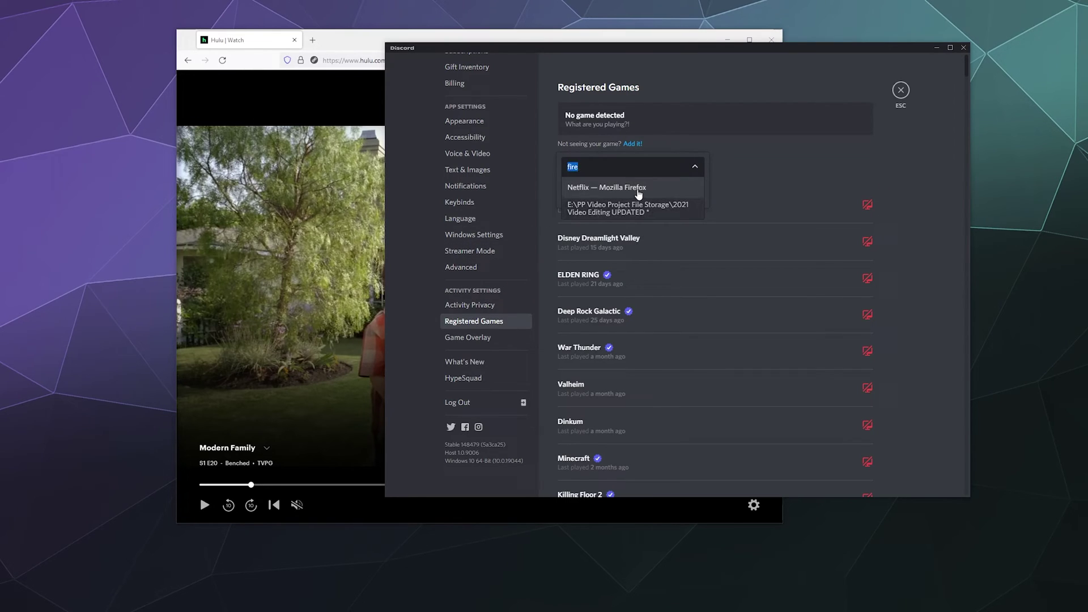
pyautogui.click(637, 193)
pyautogui.click(689, 198)
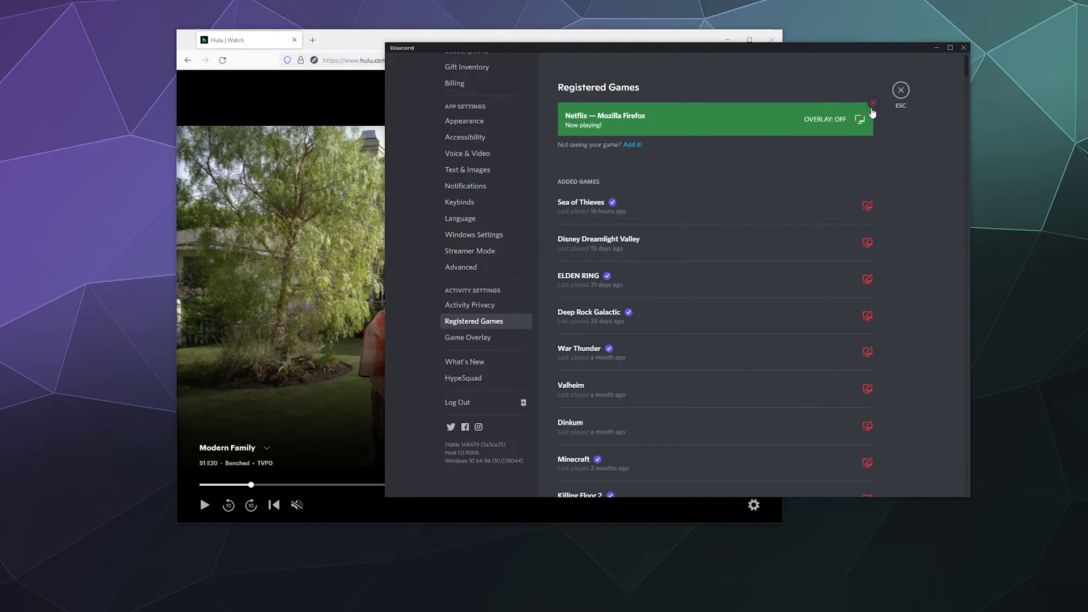
pyautogui.click(900, 91)
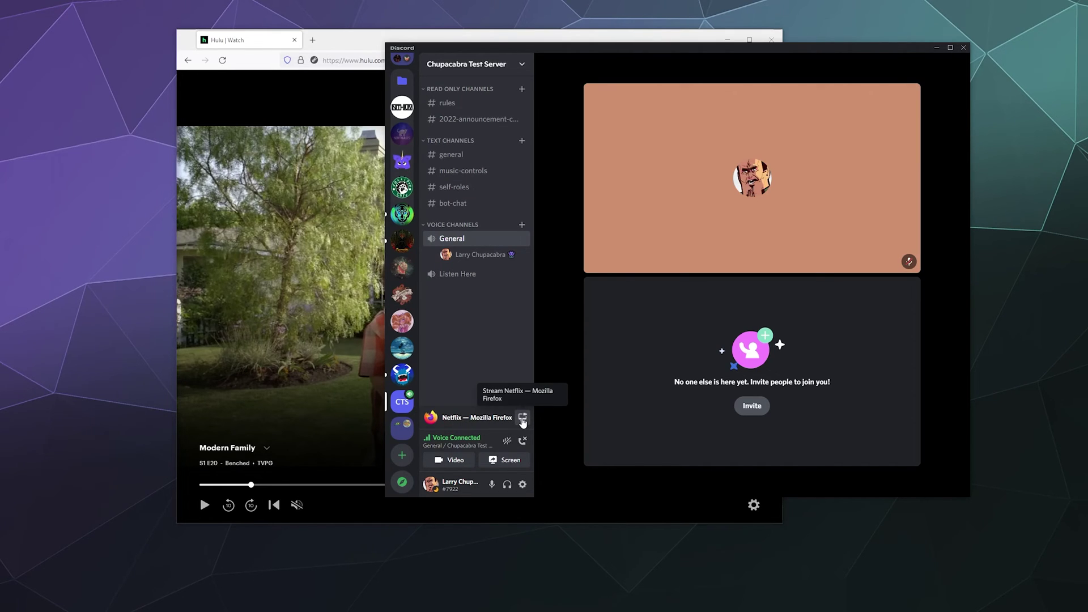
# Start streaming the registered Firefox window in the General voice channel and enlarge the stream view.
pyautogui.click(522, 420)
pyautogui.click(744, 402)
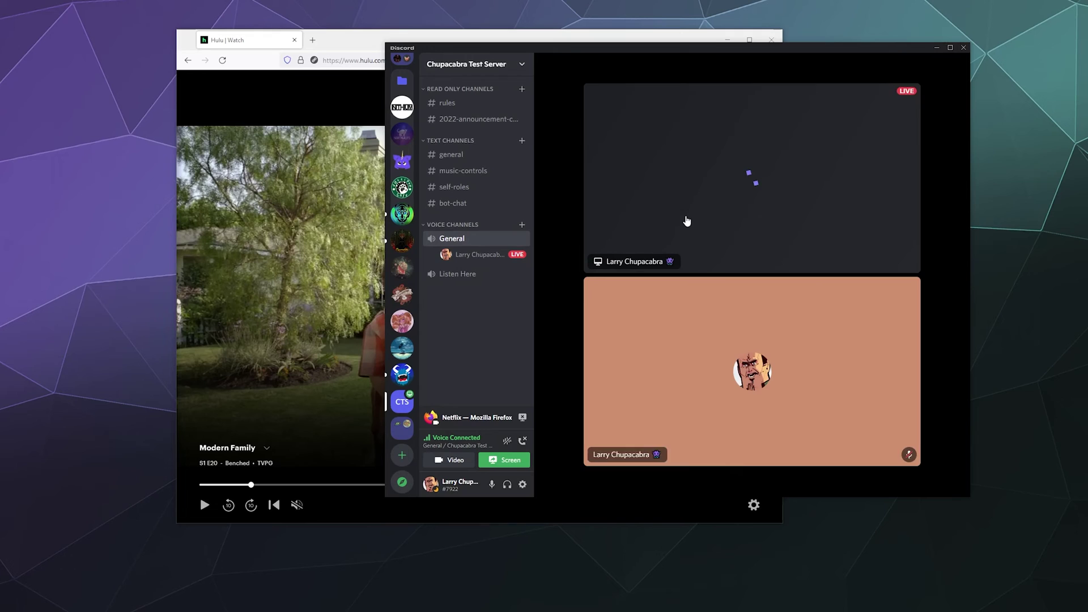
pyautogui.click(682, 204)
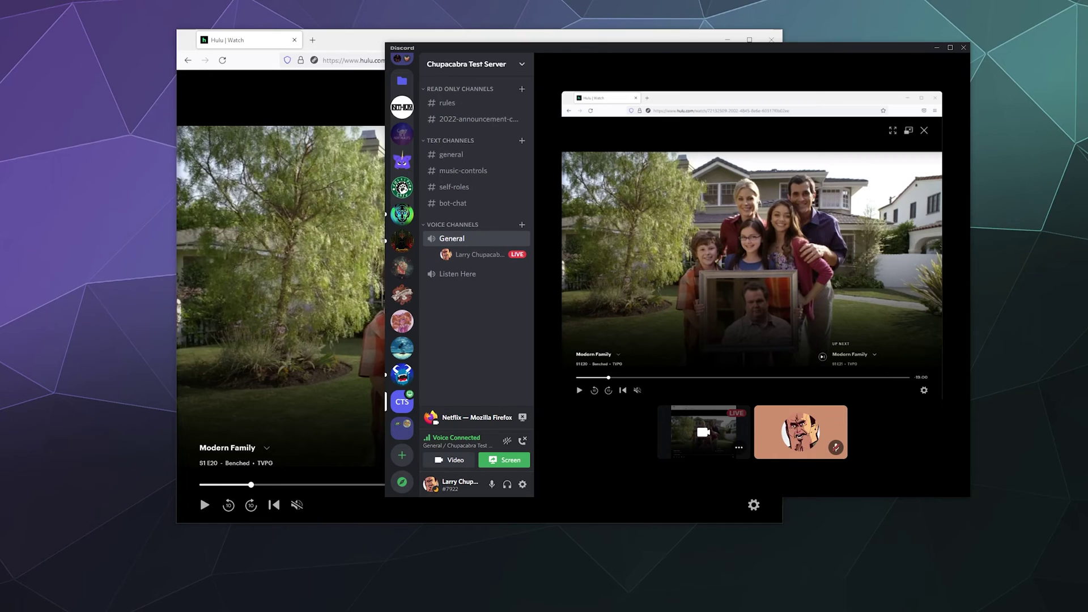
# Play the episode in Firefox and return to Discord to check the shared video.
pyautogui.moveTo(625, 305)
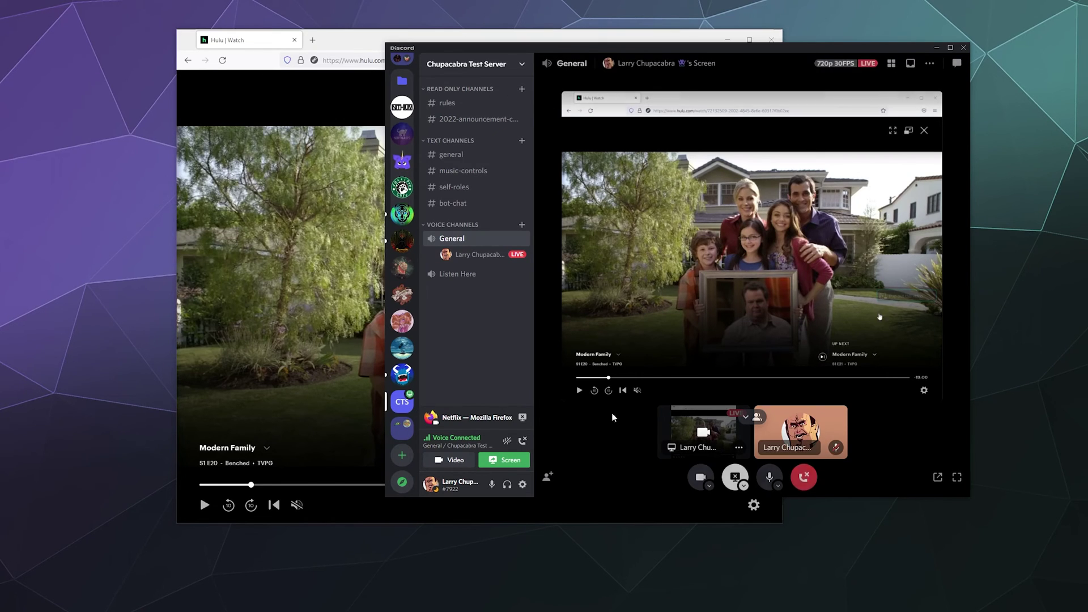
pyautogui.click(213, 401)
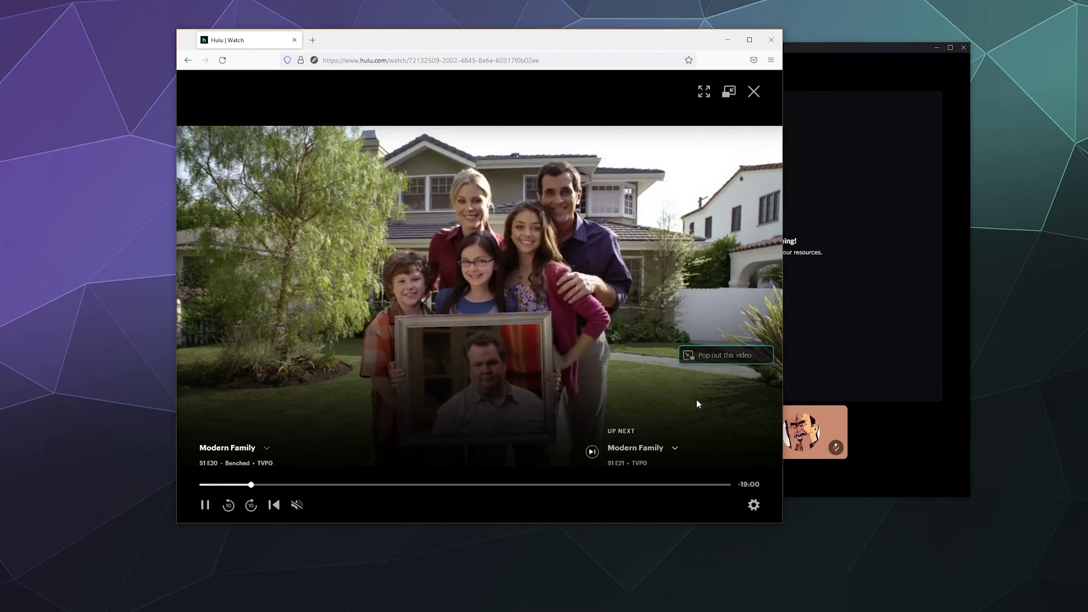
pyautogui.click(912, 471)
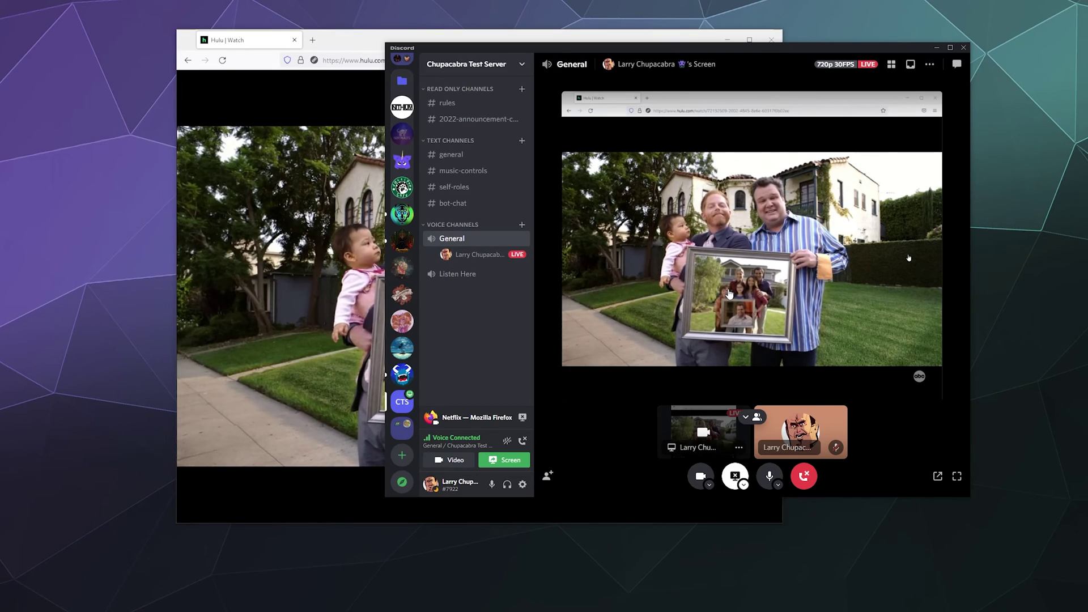